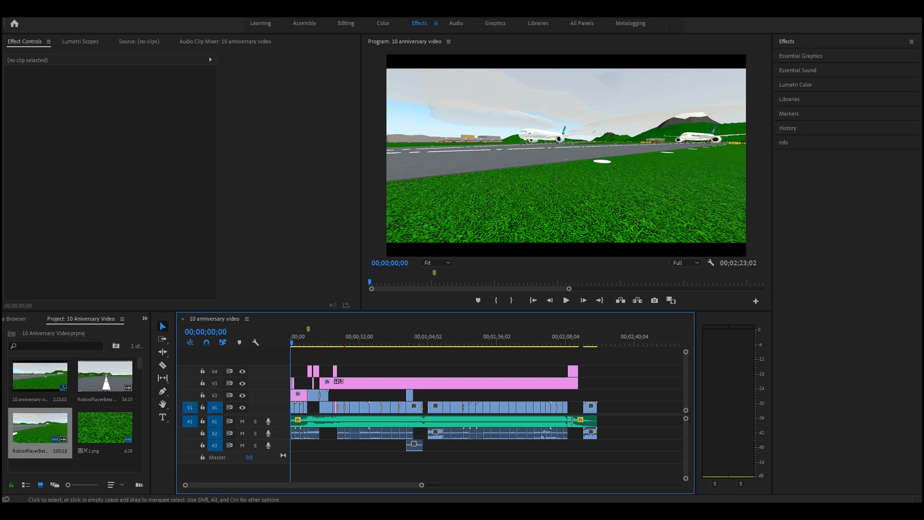
Step: Play the 10 anniversary video sequence from 00;00;12;29 to preview the airplane transition
drag(422, 485, 347, 485)
drag(345, 339, 347, 338)
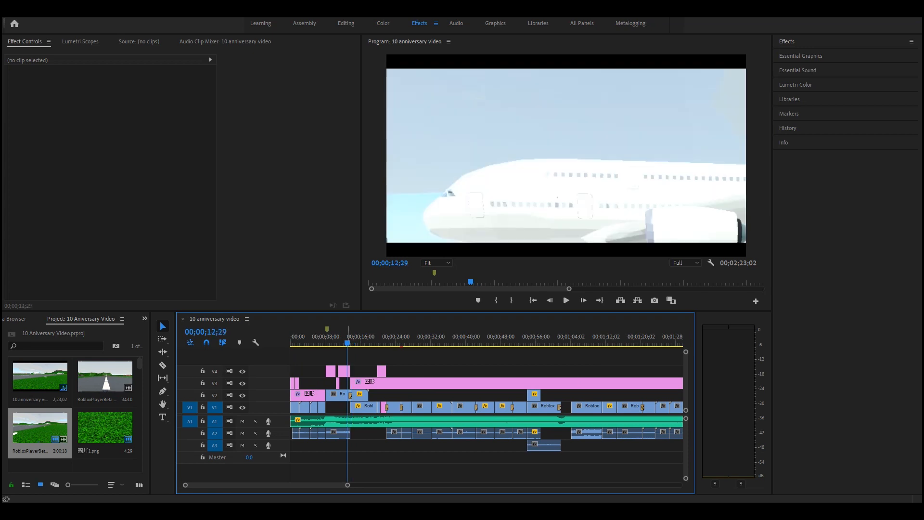
click(566, 300)
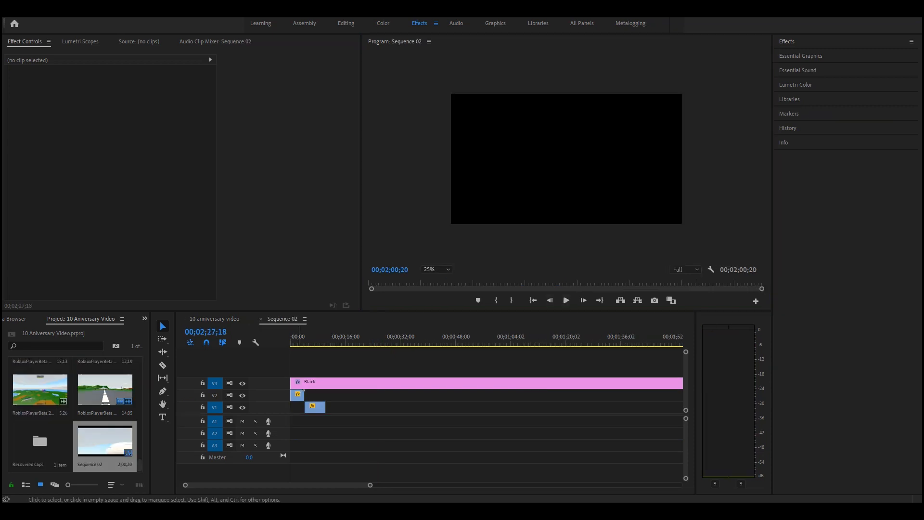
Step: In Sequence 02, move the V1 runway clip earlier so it begins beneath the V2 airplane clip, under one second from the sequence start
click(291, 339)
key(equal)
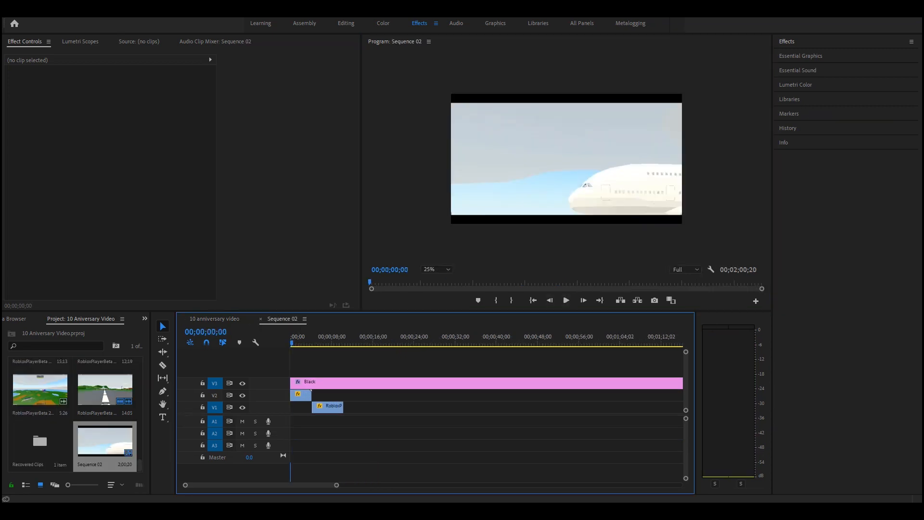
key(equal)
key(equal)
key(equal)
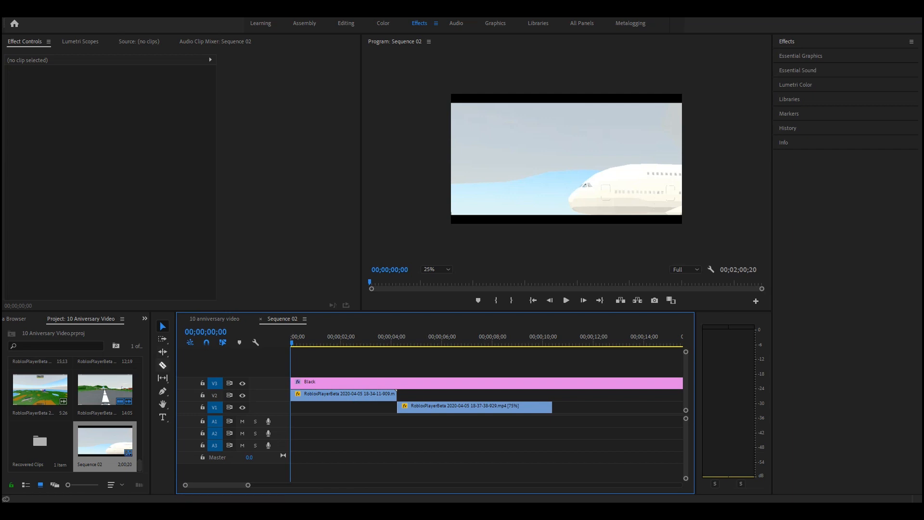
click(344, 394)
drag(433, 407, 345, 407)
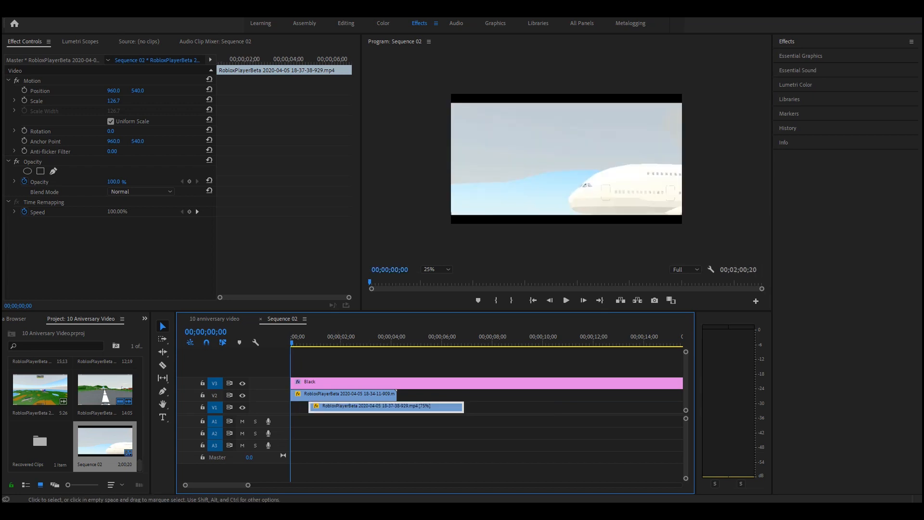
Step: At 00;00;00;18, select Mask (1) of the first V2 airplane clip to display its outline
drag(388, 340, 305, 339)
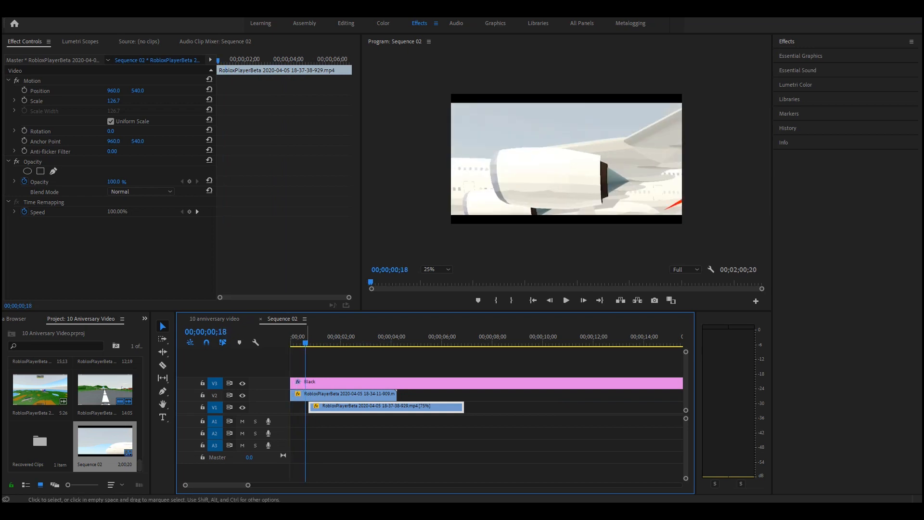
click(308, 394)
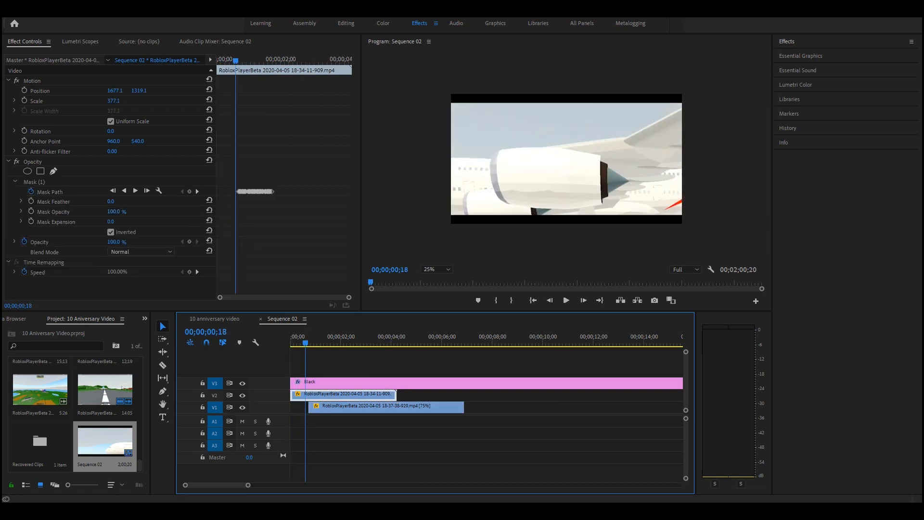
click(34, 182)
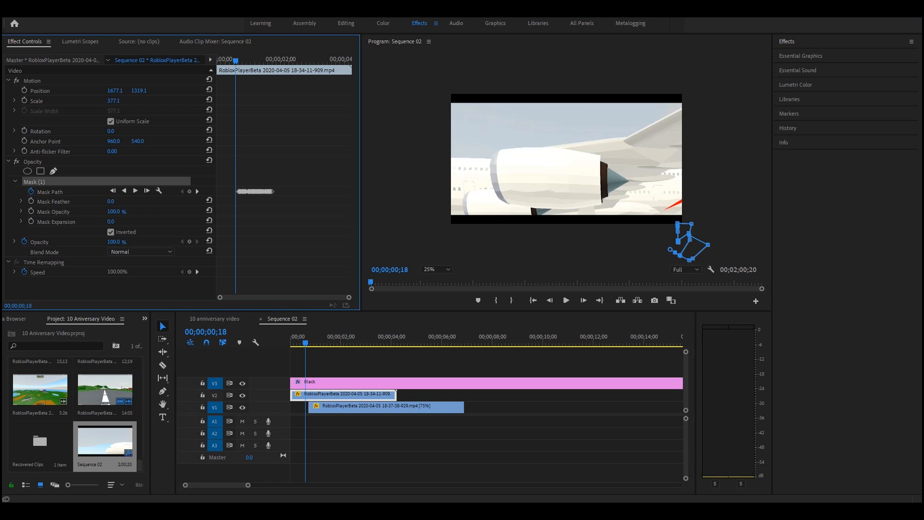
Step: Add a free draw bezier opacity mask to the second V2 clip at 00;00;08;21 and enable keyframing for Mask Feather
drag(404, 418, 380, 400)
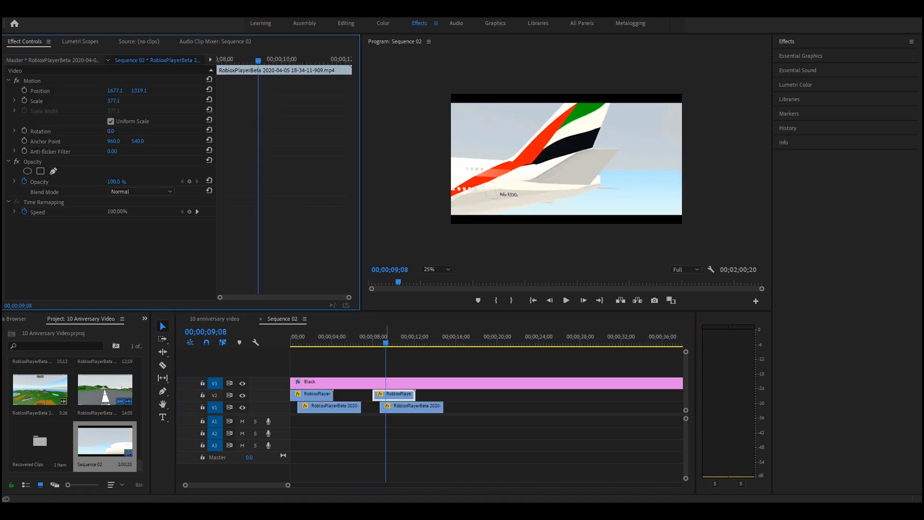
drag(386, 341, 379, 341)
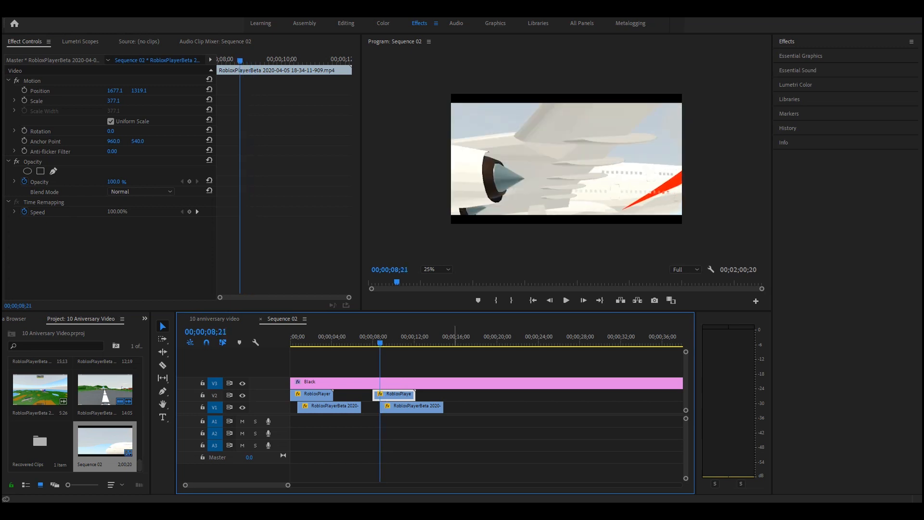
click(549, 300)
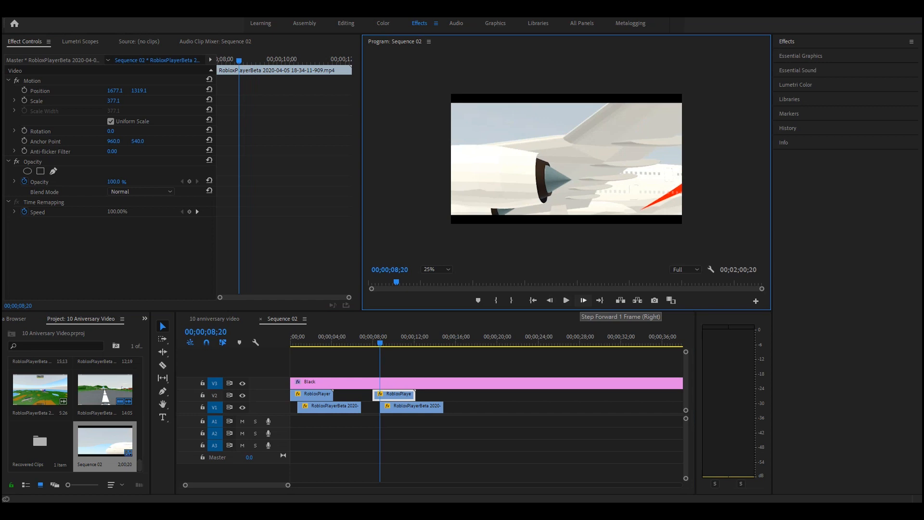
click(583, 300)
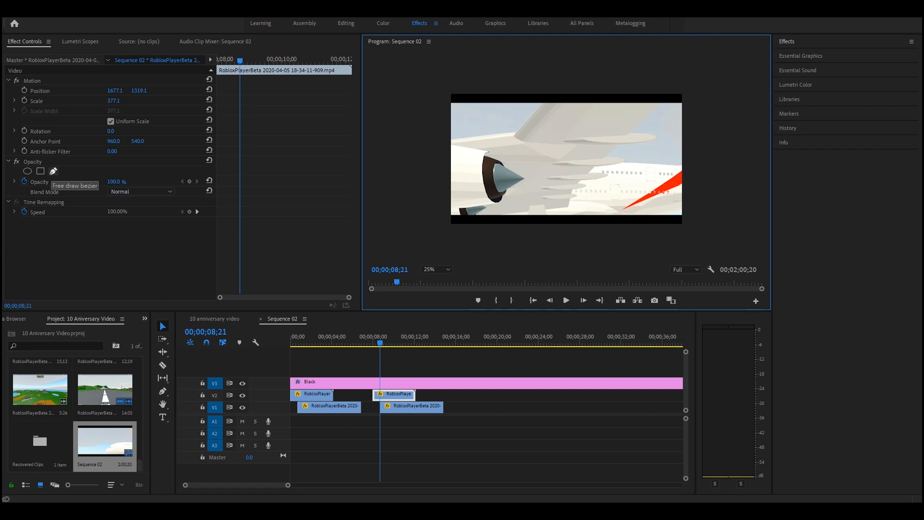
click(54, 172)
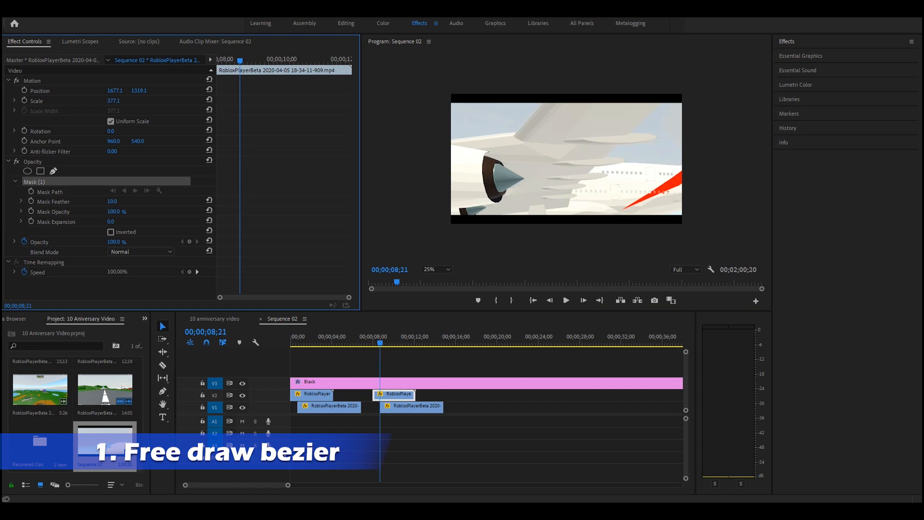
click(30, 201)
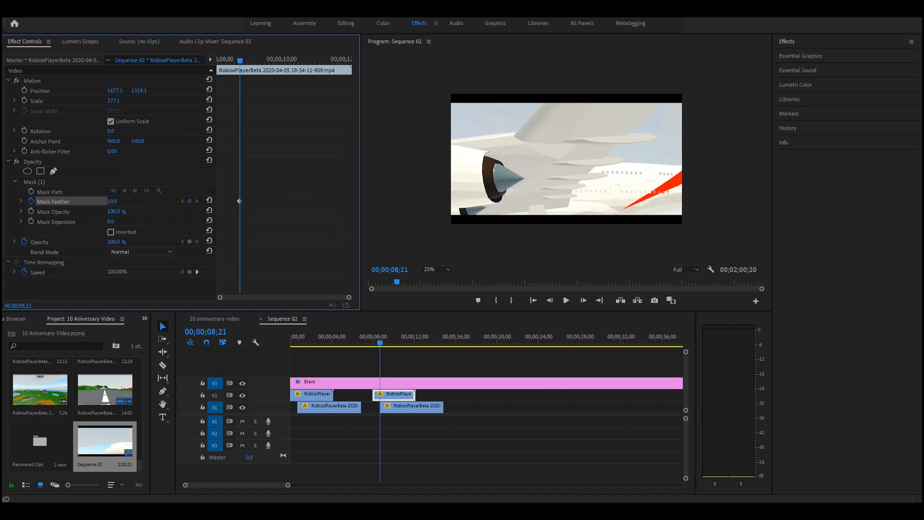
click(34, 182)
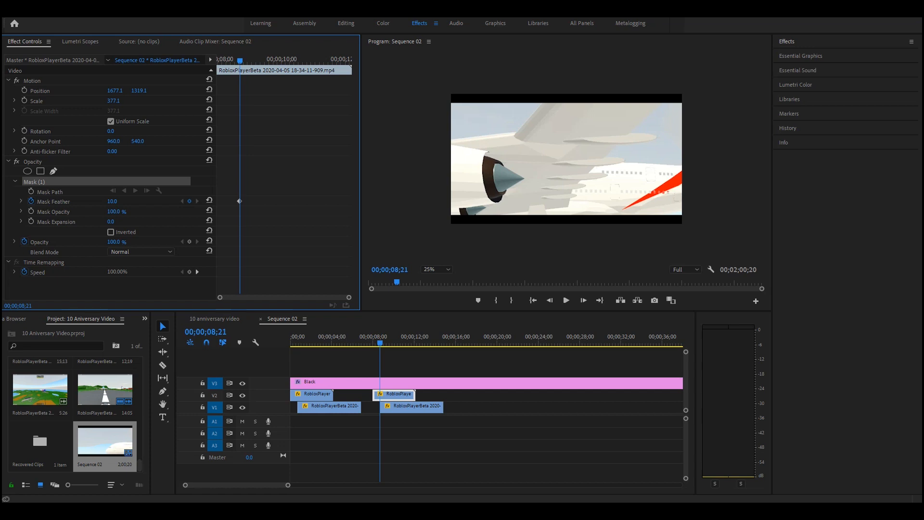
Step: Draw a closed six-point mask at the lower-right corner of the frame, extending beyond the picture edge
click(681, 211)
click(670, 216)
click(655, 221)
click(651, 232)
click(680, 237)
click(709, 235)
click(681, 212)
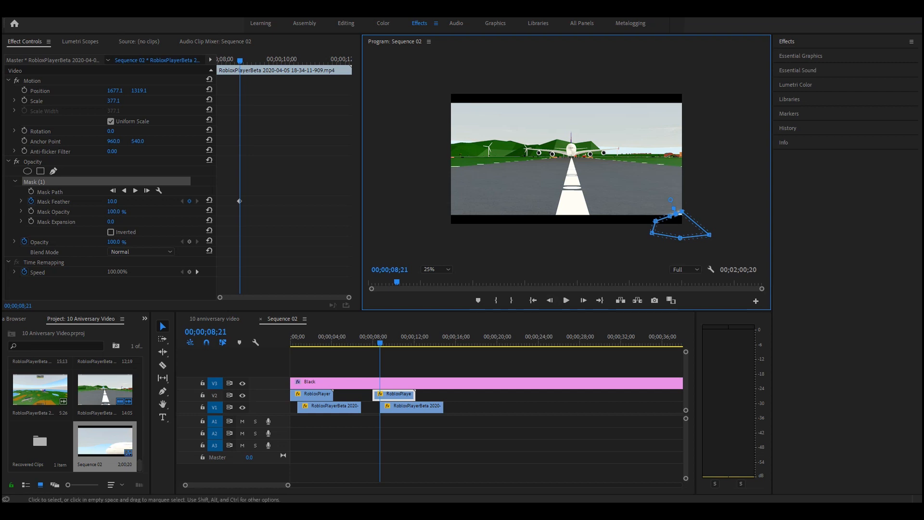
Step: Invert Mask (1) on the second V2 clip and set the program preview zoom to Fit
drag(288, 485, 259, 485)
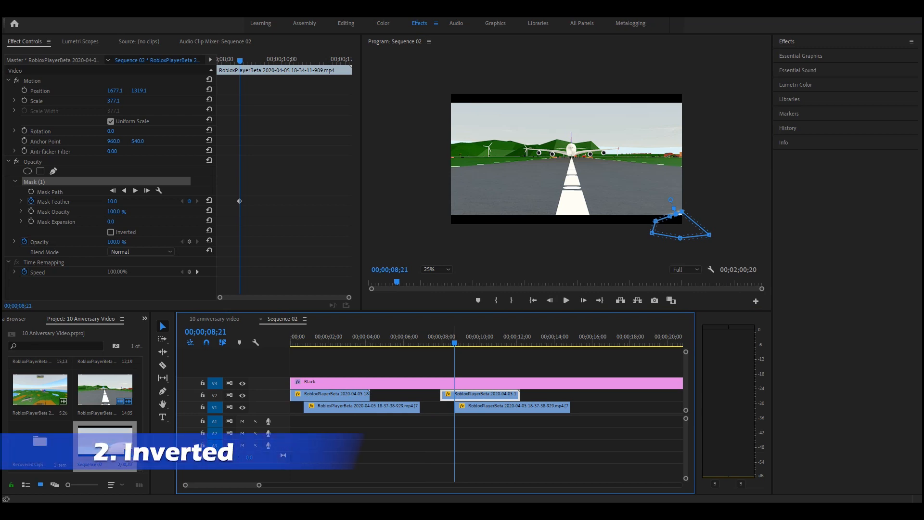
click(111, 232)
click(111, 232)
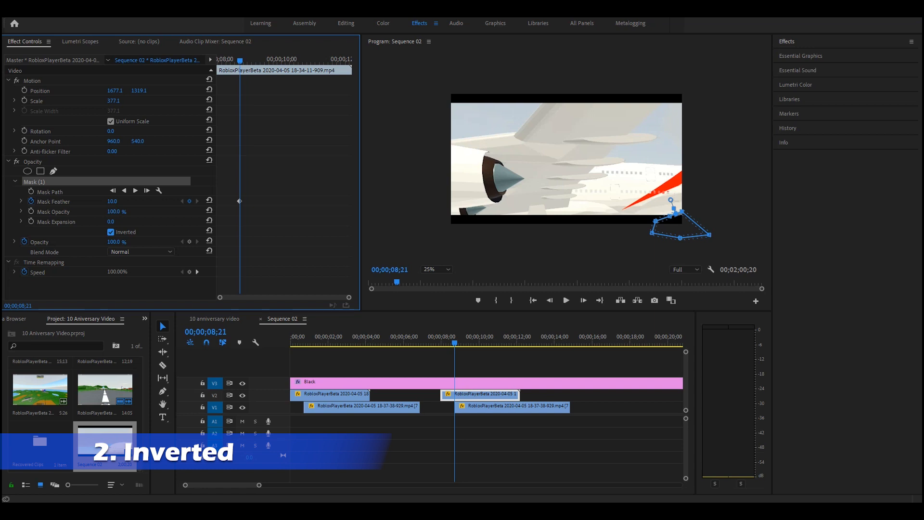
click(436, 269)
click(435, 288)
click(436, 269)
click(433, 278)
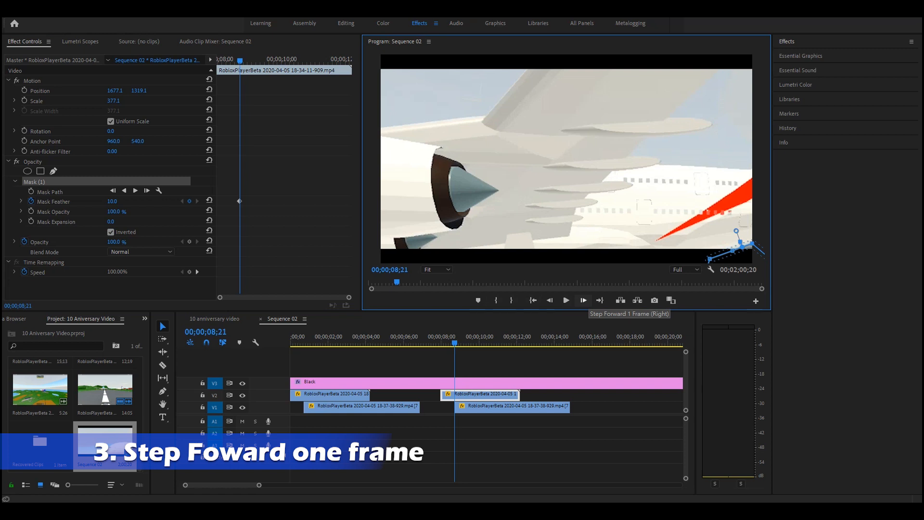
Step: Advance one frame to 00;00;08;22, reshape the mask to follow the airplane's lower edge, and set the preview zoom to 25%
click(583, 300)
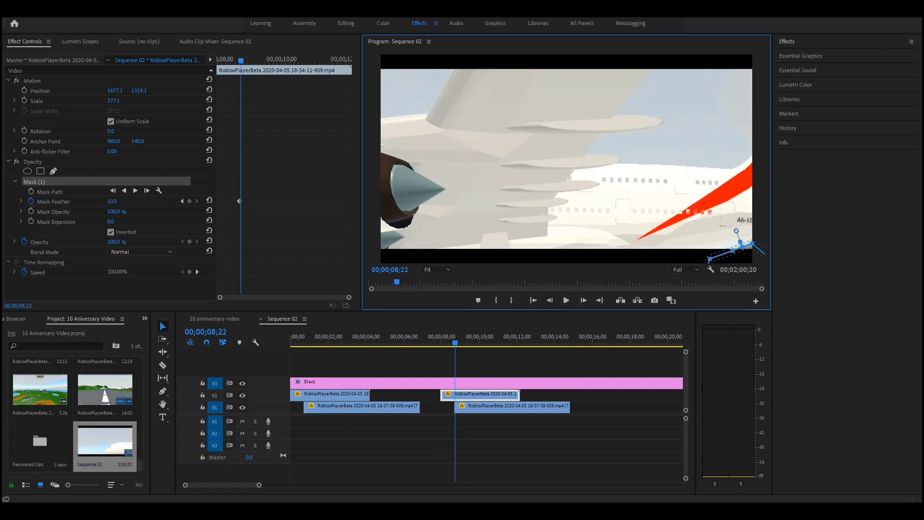
drag(738, 255, 736, 246)
drag(709, 249, 699, 251)
click(436, 269)
click(436, 307)
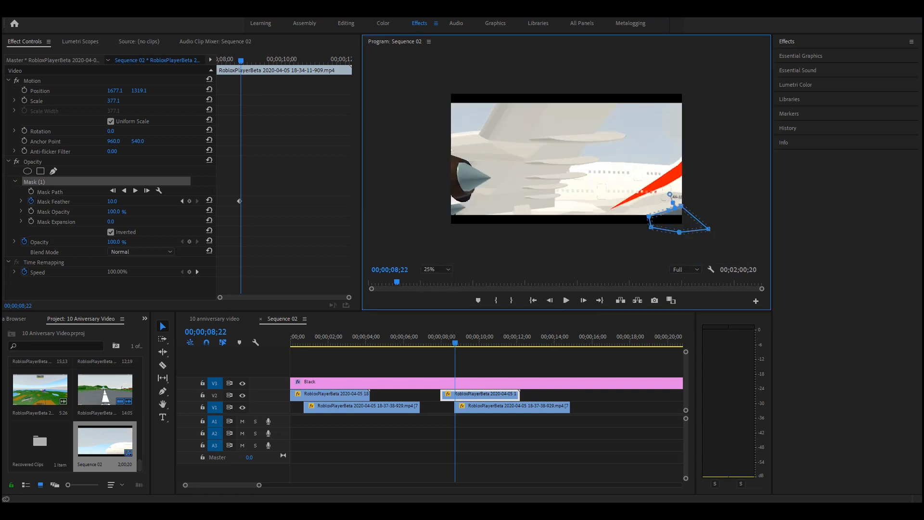
drag(651, 227, 618, 217)
Step: Step forward four more frames and adjust the mask outline to follow the airplane
click(583, 300)
click(583, 300)
click(583, 300)
click(583, 301)
drag(667, 208, 666, 205)
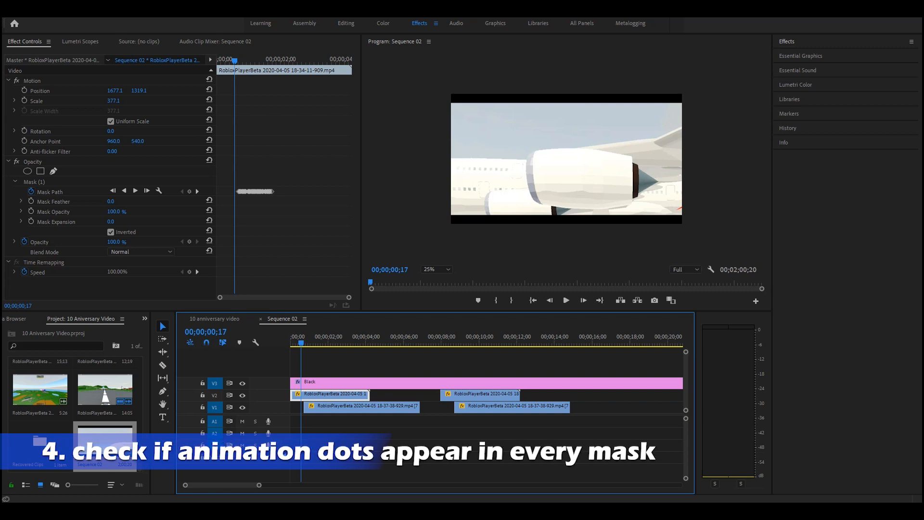
Step: Step through the first V2 clip from 00;00;00;17 to 00;00;00;24 and select Mask (1) to show its outline
click(583, 300)
click(583, 300)
click(583, 301)
click(584, 301)
click(583, 300)
click(584, 300)
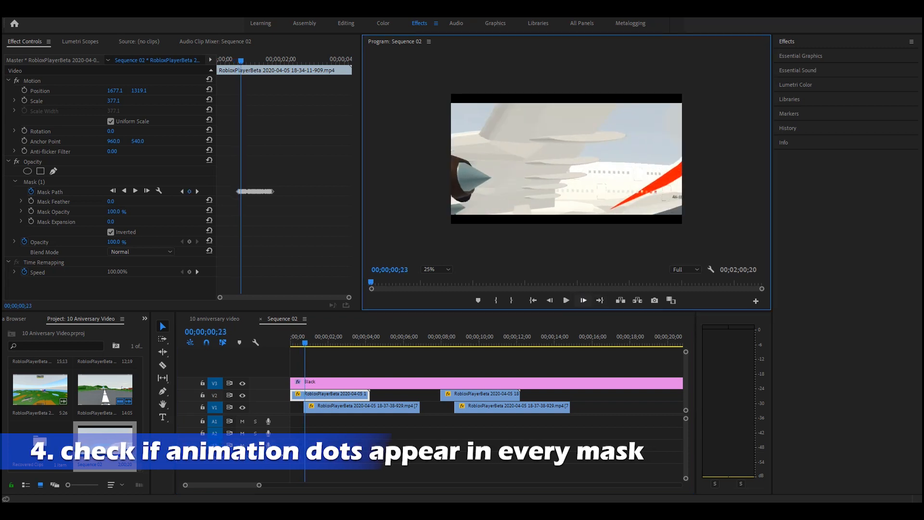
click(583, 301)
click(35, 182)
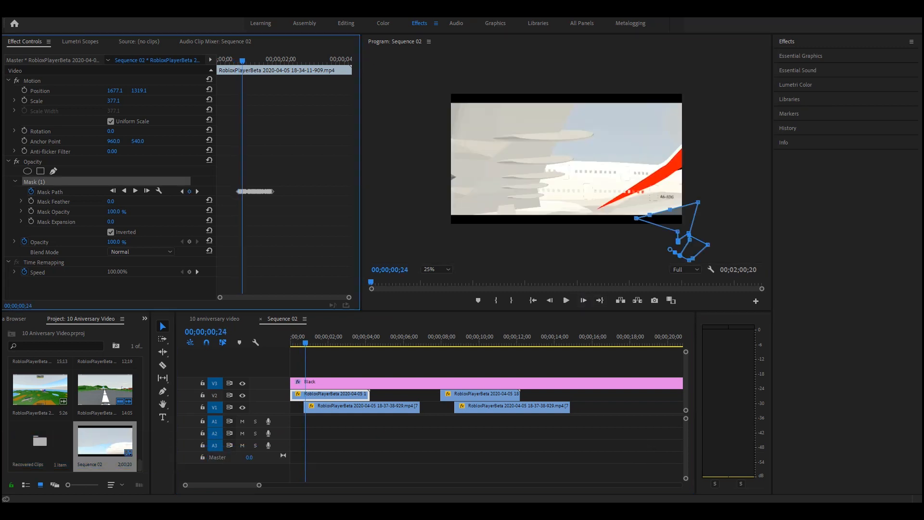
Step: Examine the first clip's mask shape and Mask Path keyframes frame by frame from 00;00;00;24 to 00;00;01;23
click(583, 301)
click(583, 300)
click(583, 300)
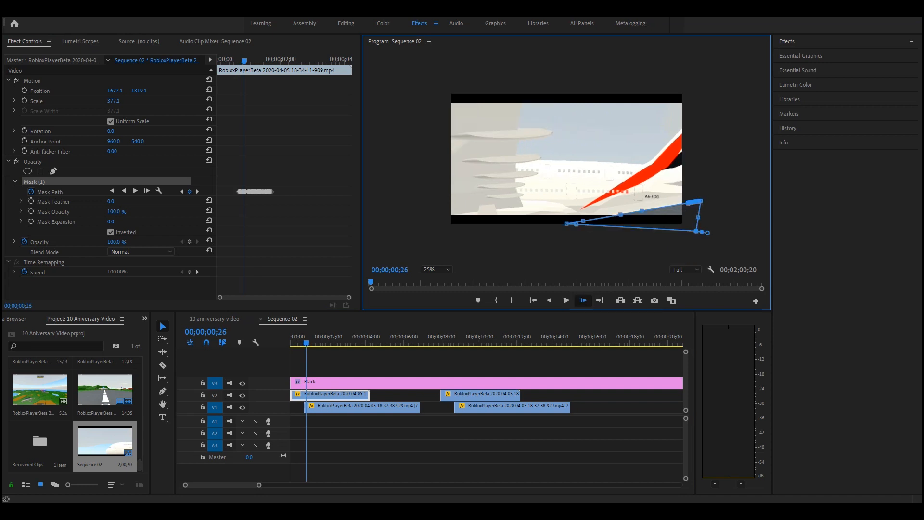
click(583, 300)
click(583, 301)
click(583, 300)
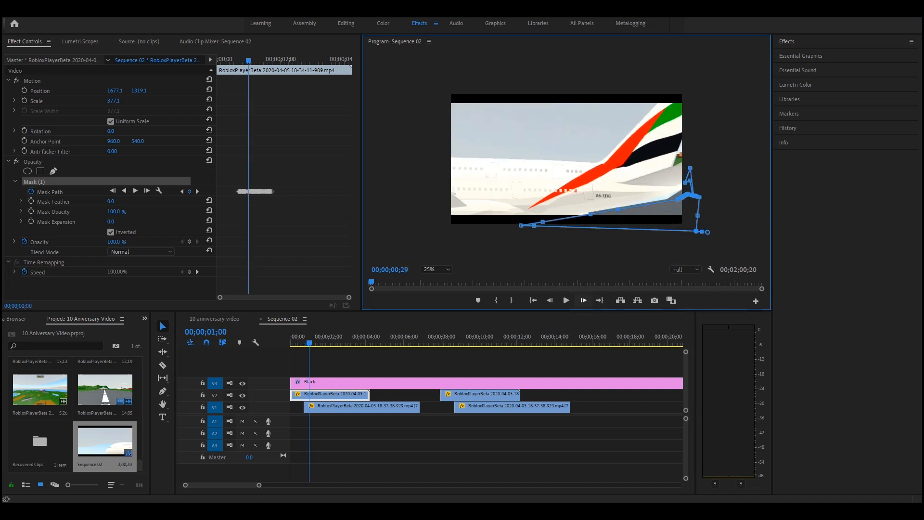
click(583, 300)
click(583, 300)
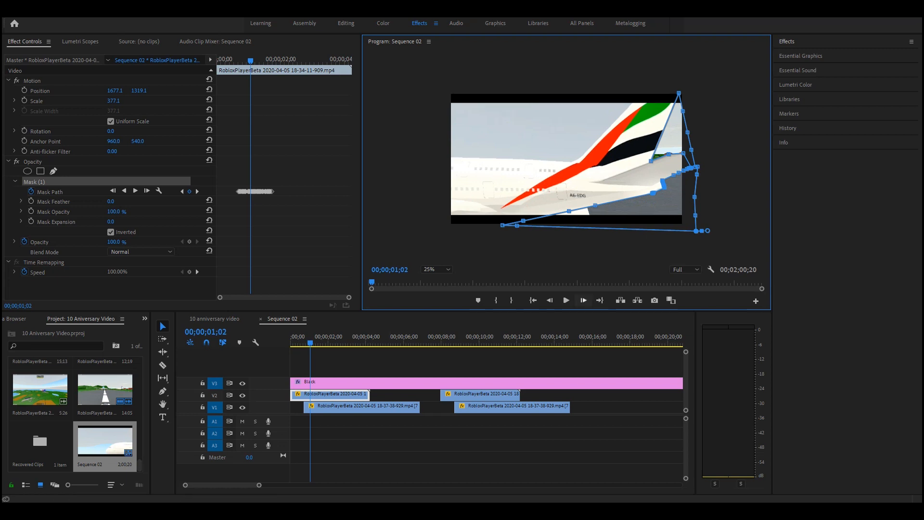
click(583, 300)
click(583, 301)
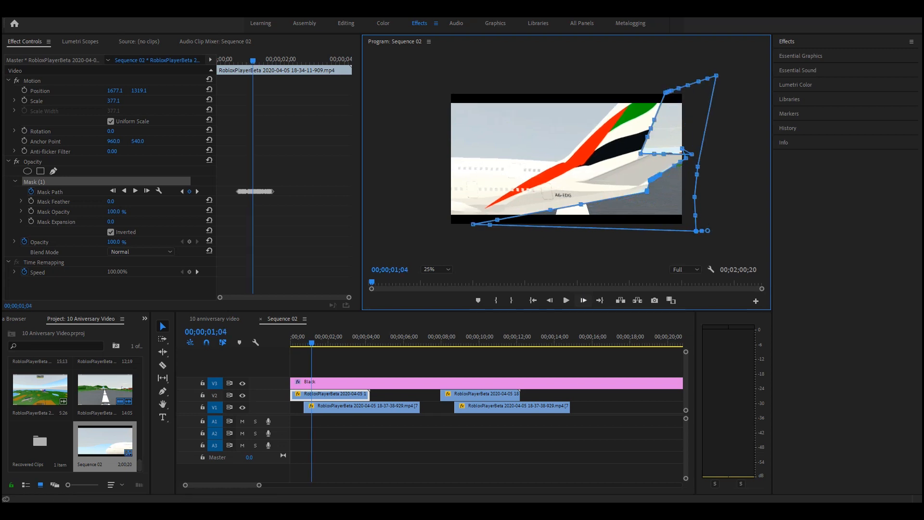
click(583, 300)
click(583, 300)
click(583, 301)
click(583, 301)
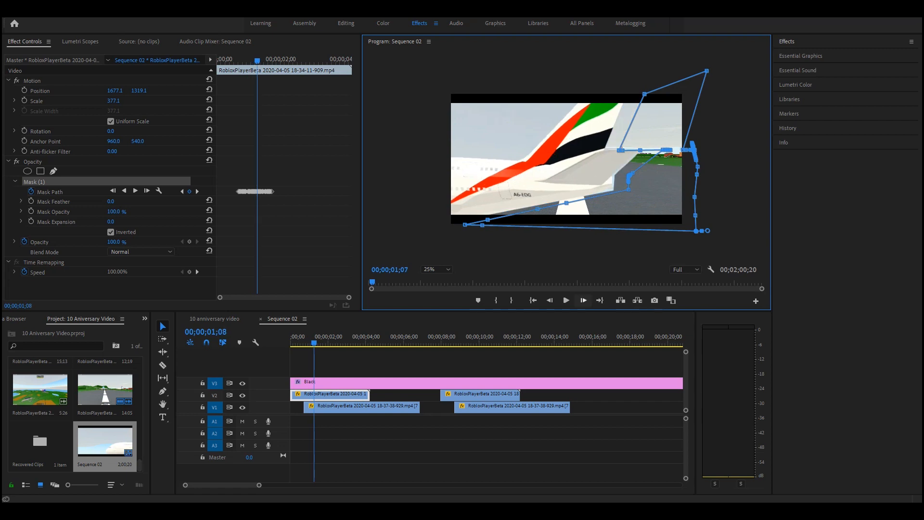
click(583, 300)
click(583, 300)
click(583, 300)
click(583, 300)
click(583, 301)
click(583, 301)
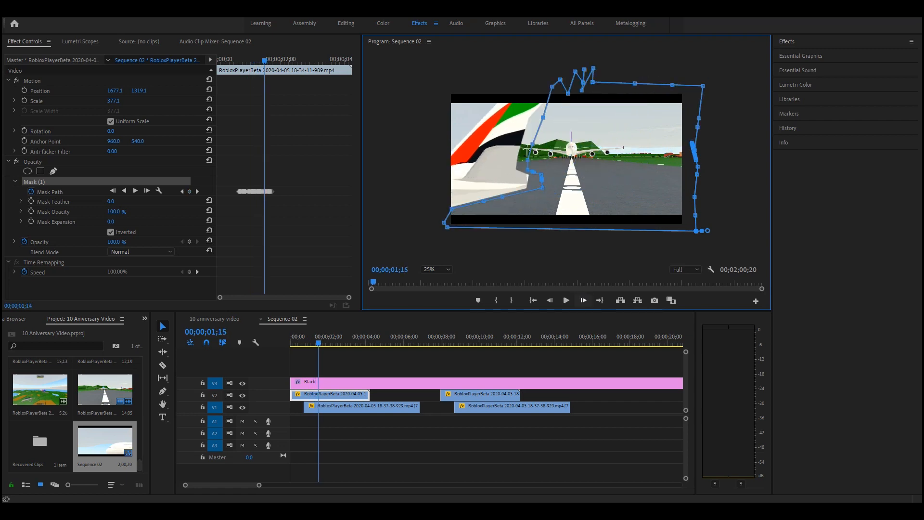
click(583, 300)
click(583, 301)
click(583, 300)
click(584, 301)
click(583, 300)
click(583, 300)
click(584, 300)
click(583, 300)
click(584, 301)
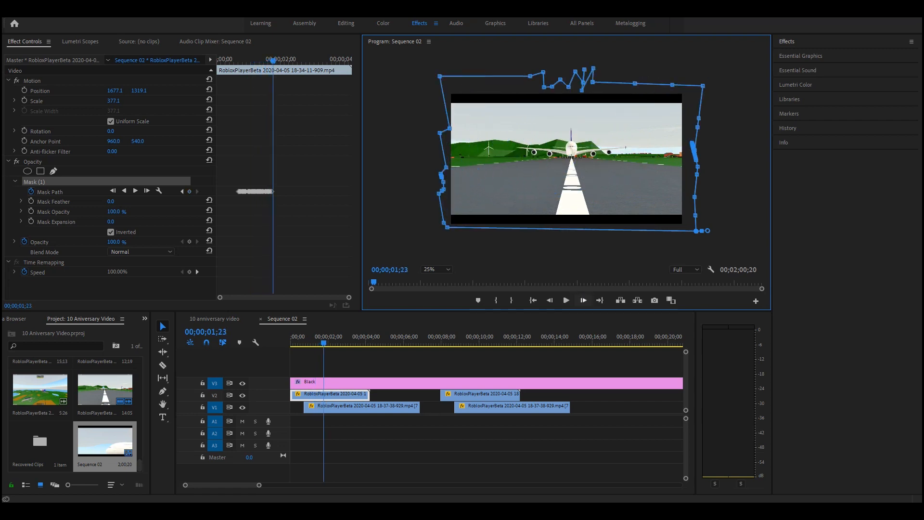
Step: Play the masked transition from 00;00;00;16 and stop once the runway shot fills the frame
drag(273, 60, 234, 60)
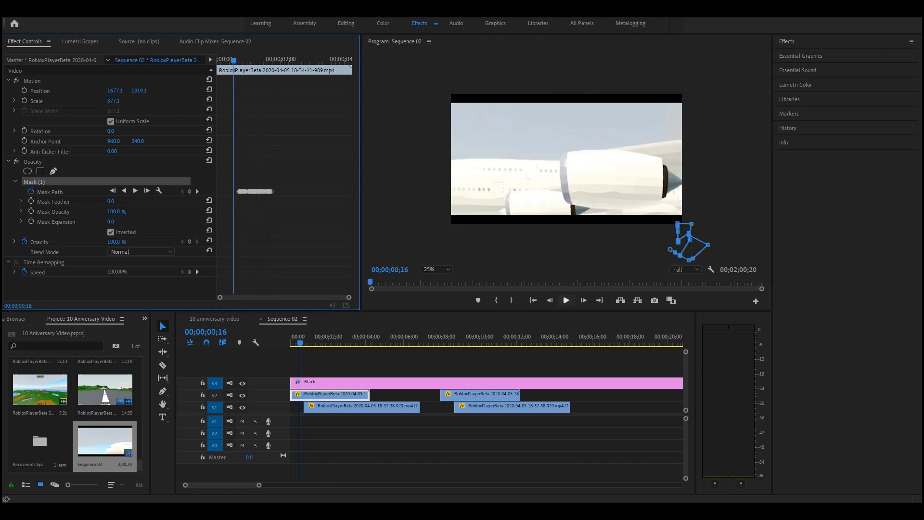
click(565, 300)
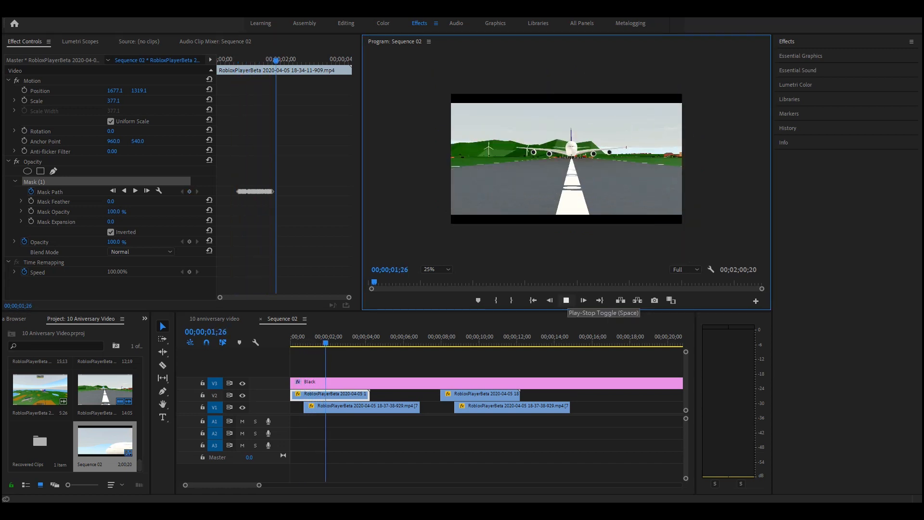
click(566, 300)
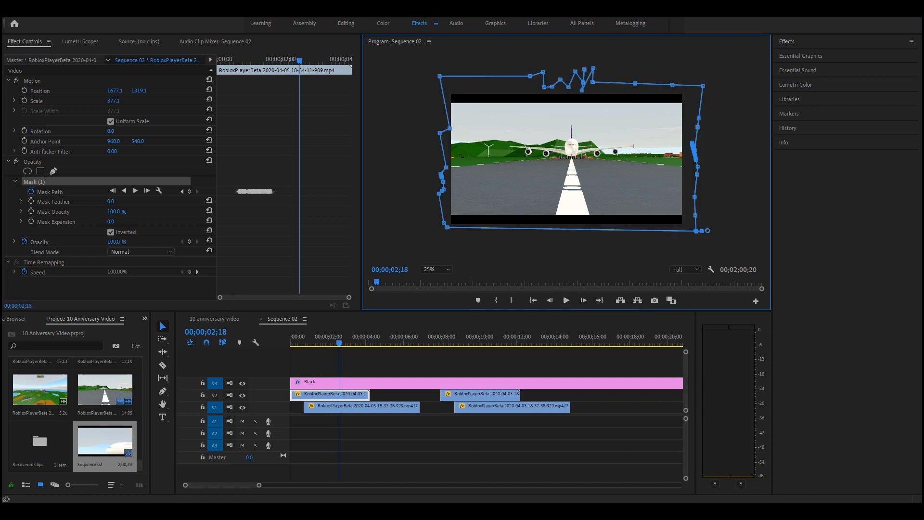
Step: Set the first clip's Mask Feather to 73.0 at 00;00;01;14 and play the transition from the sequence start
drag(339, 343, 318, 343)
drag(111, 201, 146, 202)
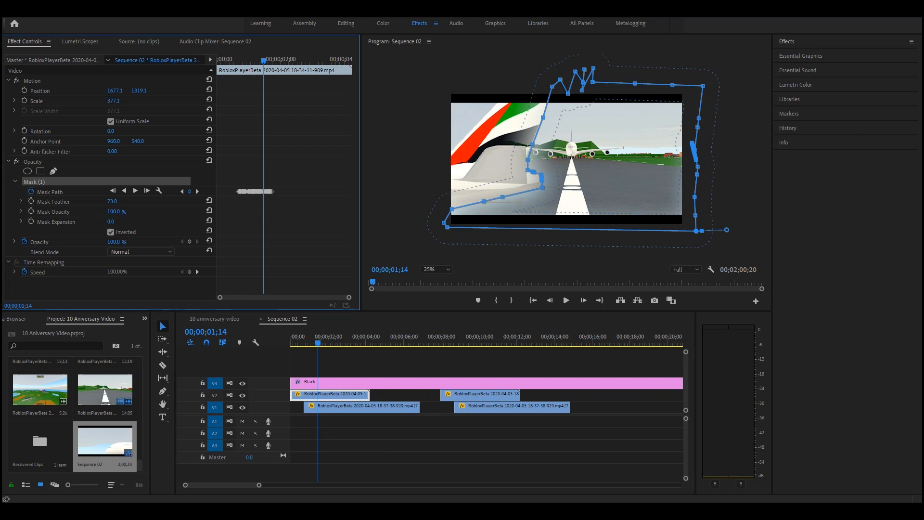
drag(318, 343, 291, 343)
click(566, 300)
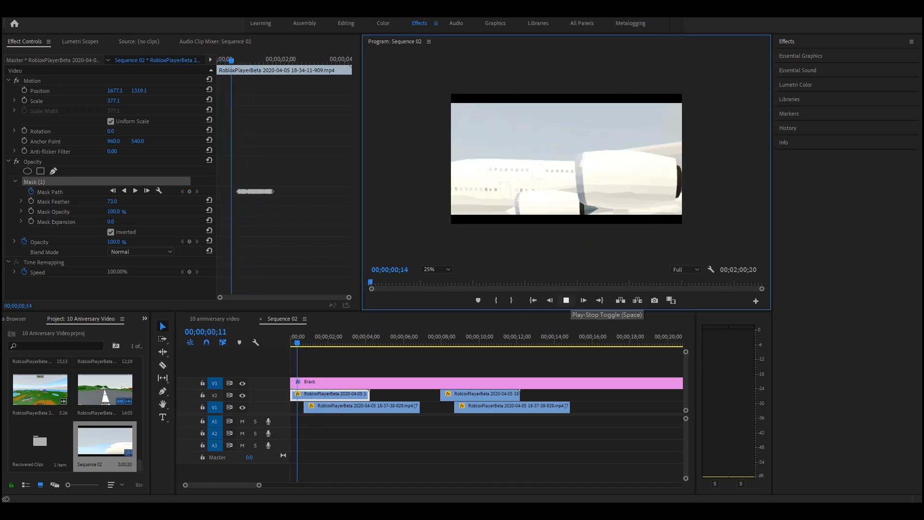